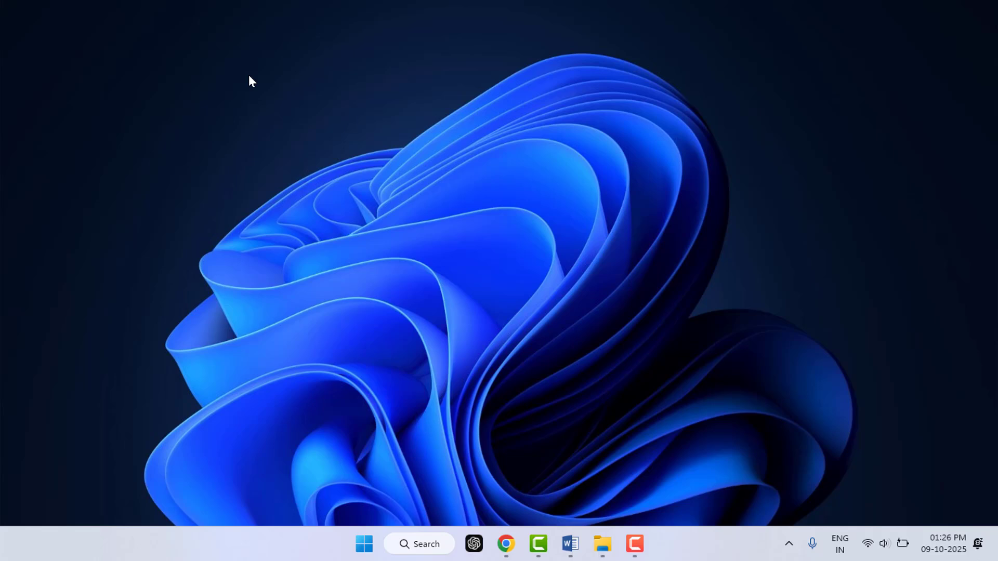
Step: Check This PC for the SANDISK (G:) USB drive and close File Explorer
key(super+e)
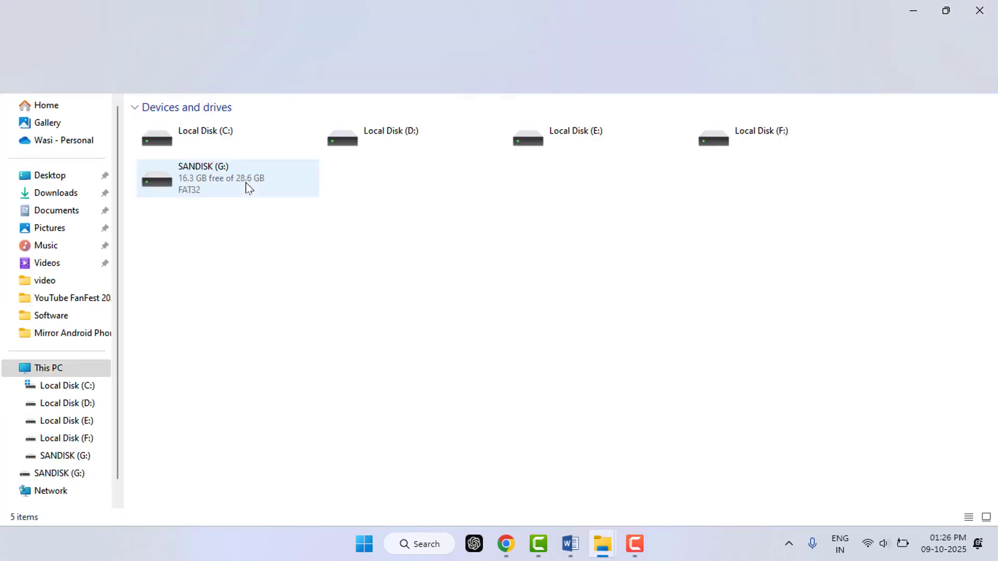
click(245, 186)
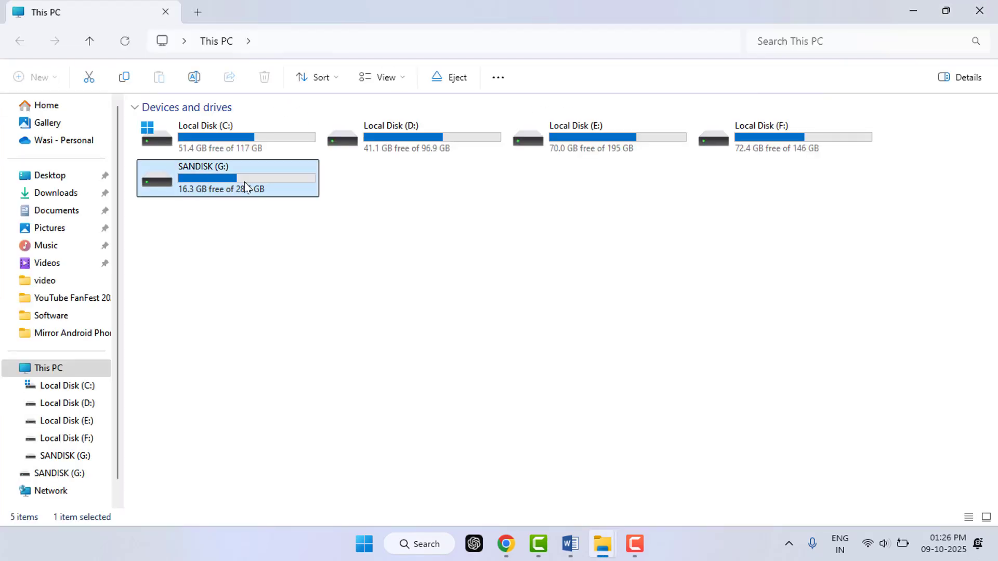
click(979, 10)
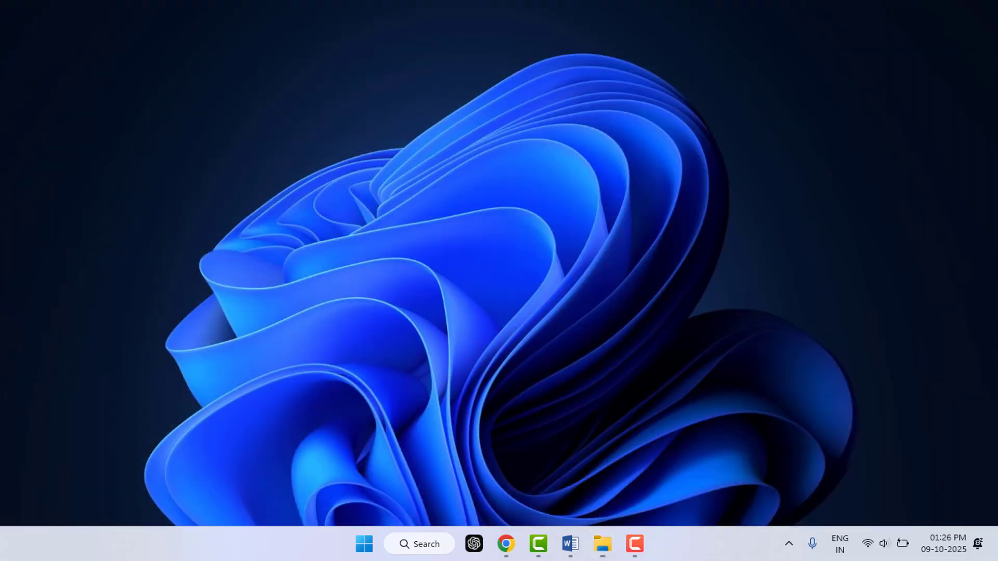
Step: Check the hidden system tray icons for the USB device removal icon
click(788, 543)
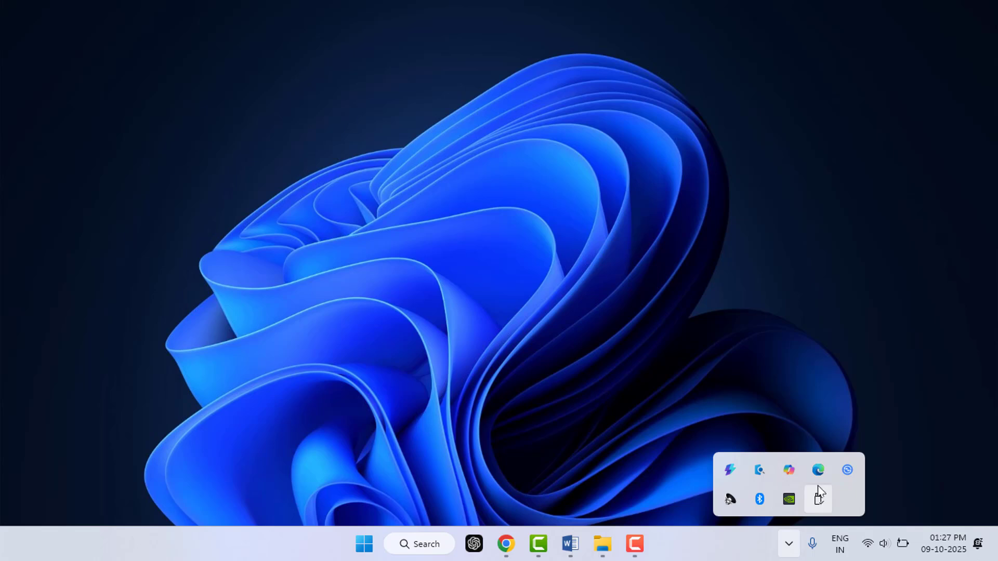
click(660, 132)
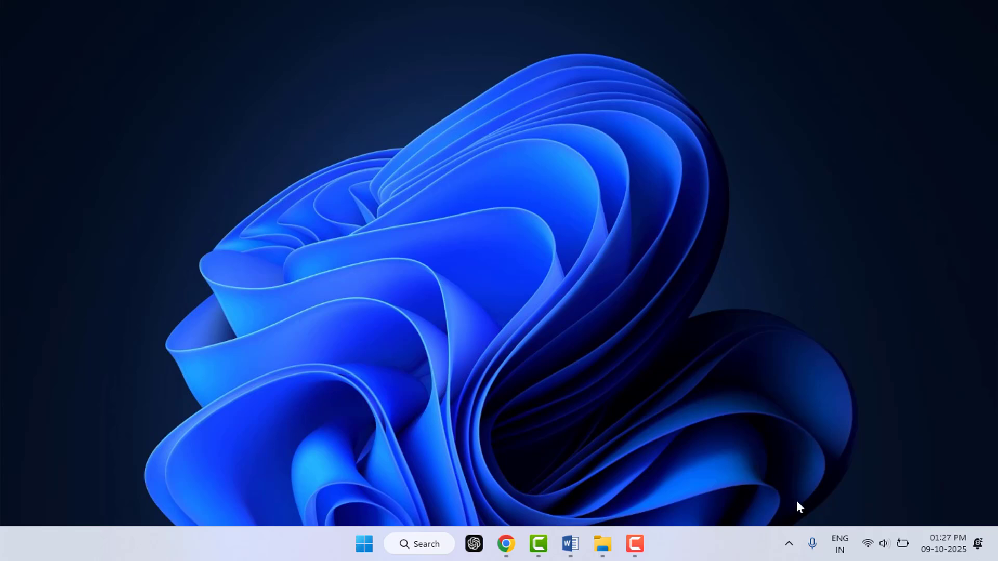
click(788, 543)
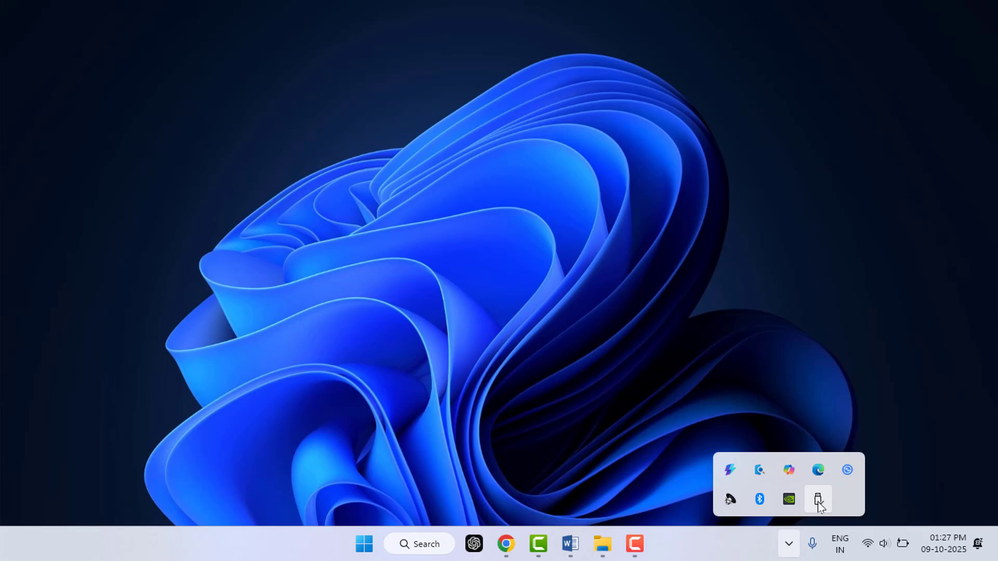
click(554, 304)
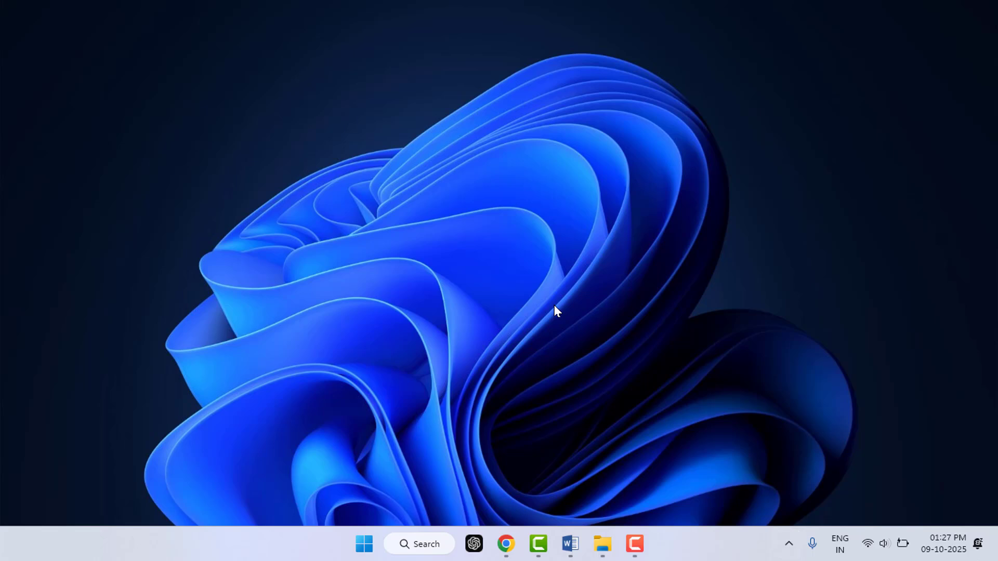
Step: Look up the Eject option for the SANDISK (G:) drive in This PC and inside the opened drive
key(super+e)
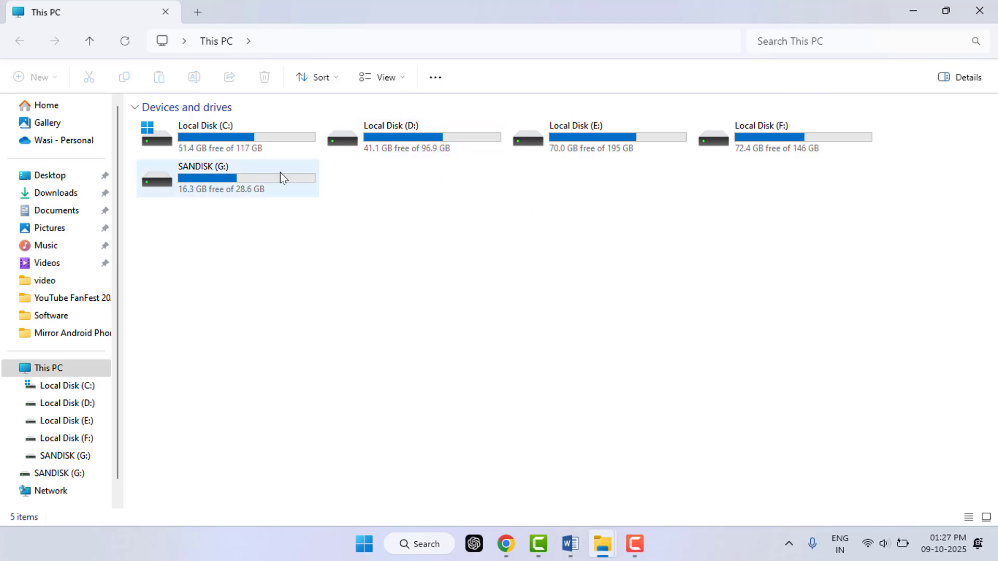
click(239, 184)
right_click(239, 184)
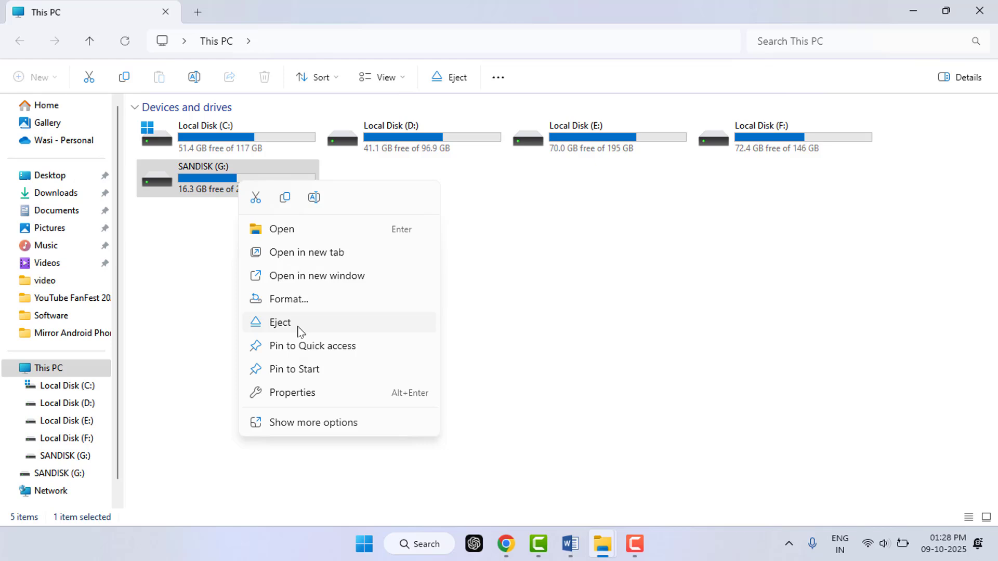
click(298, 328)
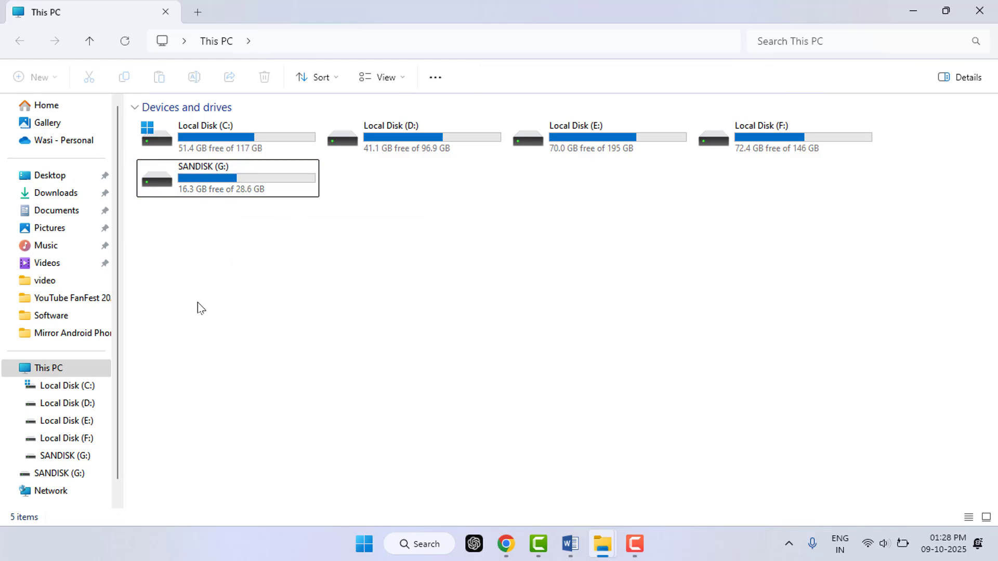
double_click(218, 195)
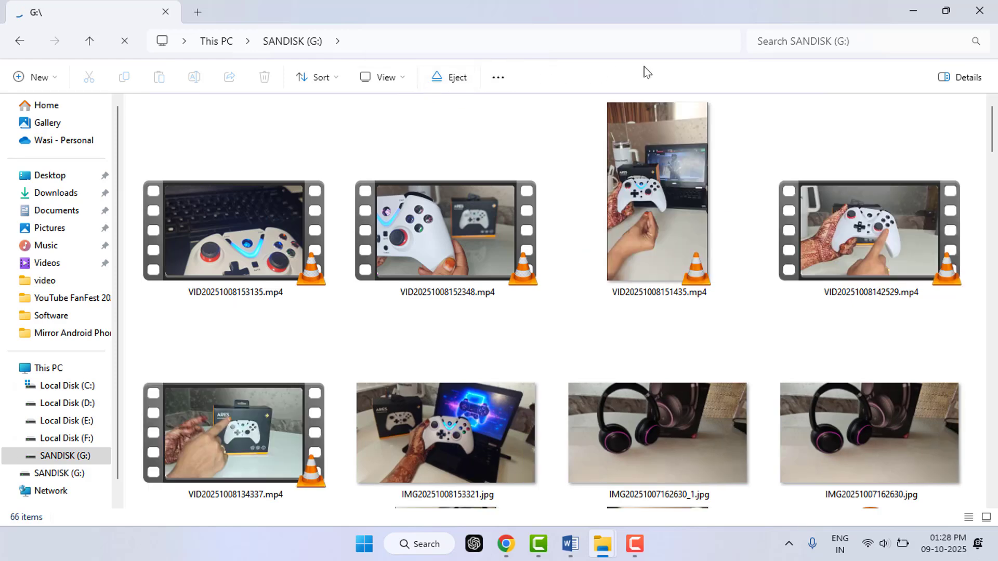
click(425, 76)
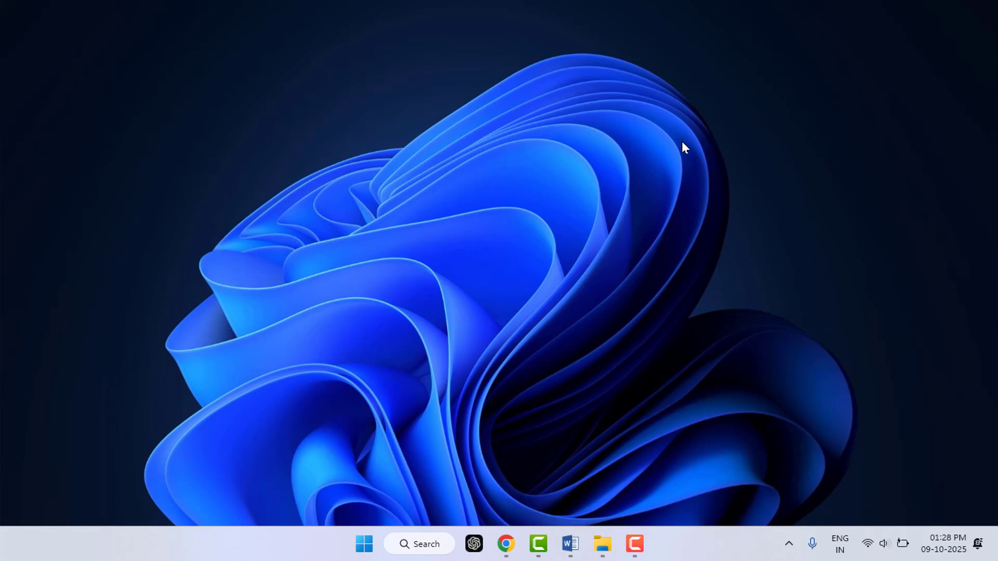
Step: Examine the available device actions for the SanDisk USB disk drive in Device Manager, and close it
key(super+x)
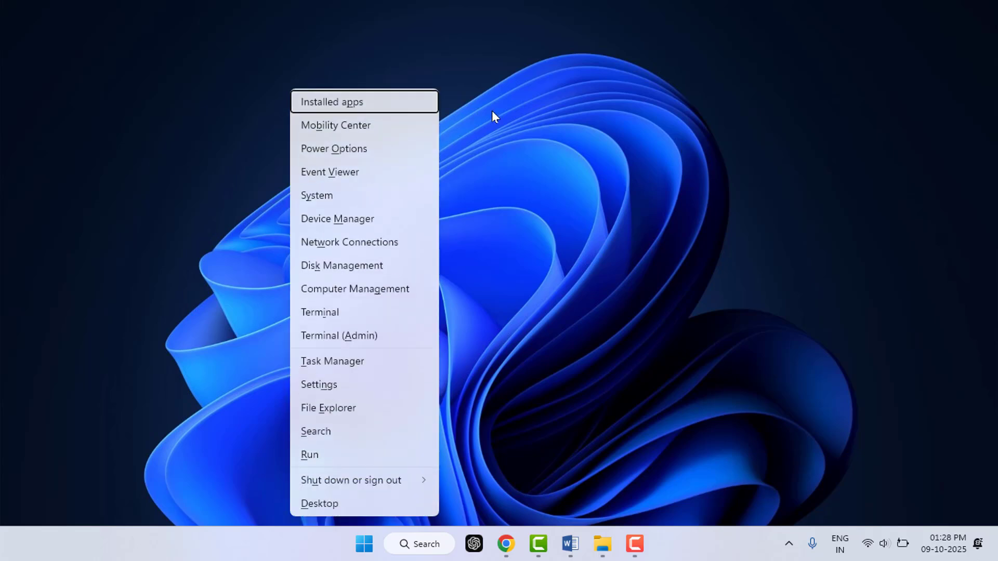
click(369, 226)
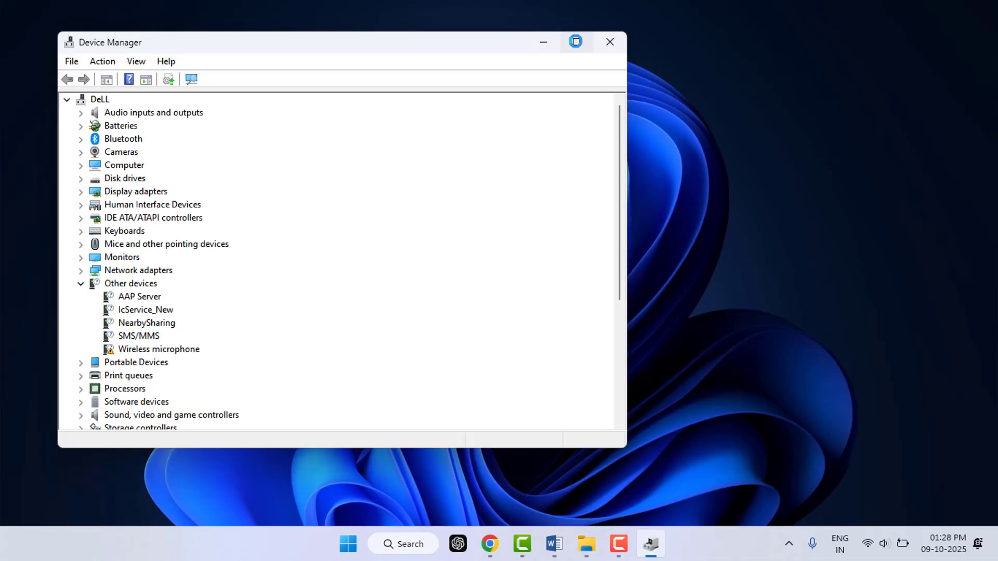
click(575, 41)
click(23, 143)
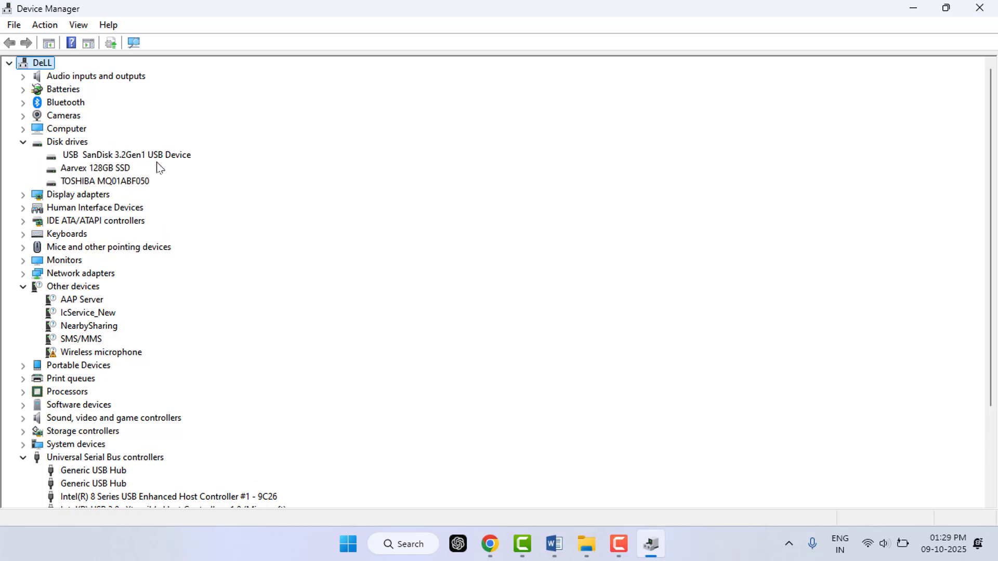
right_click(116, 157)
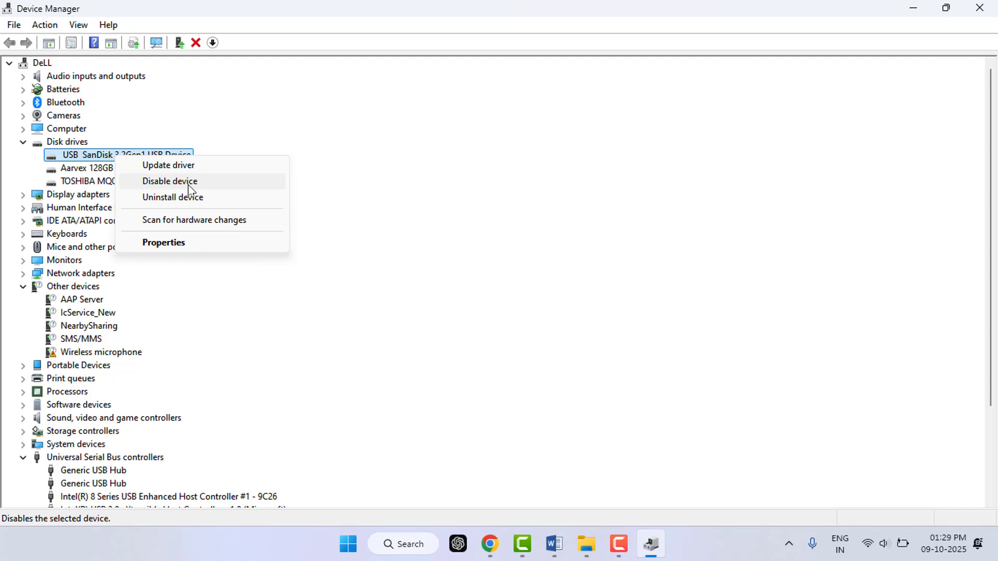
click(539, 188)
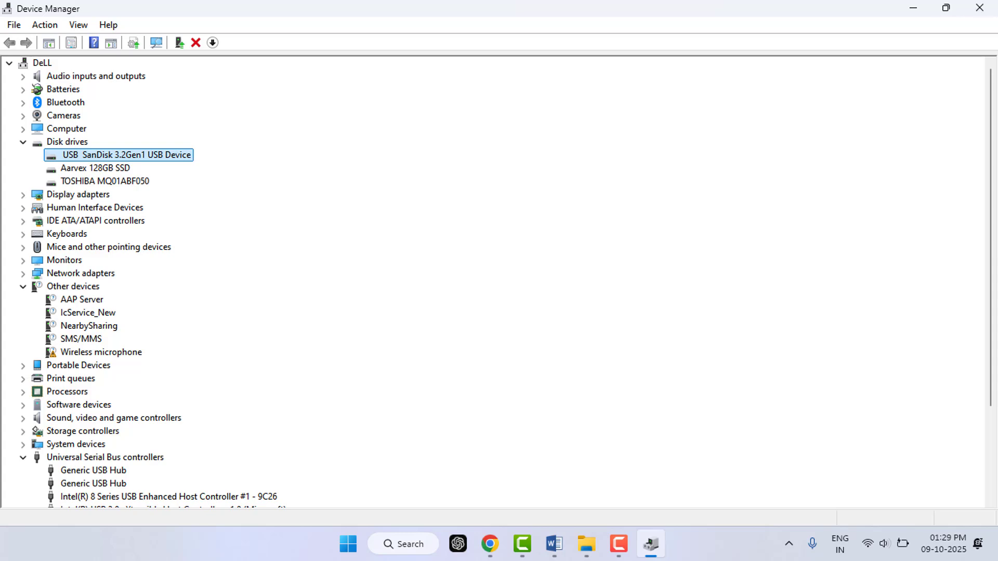
key(alt+F4)
Step: Open Disk Management maximized and compare its SANDISK (G:) volume with the drive shown in This PC
right_click(363, 550)
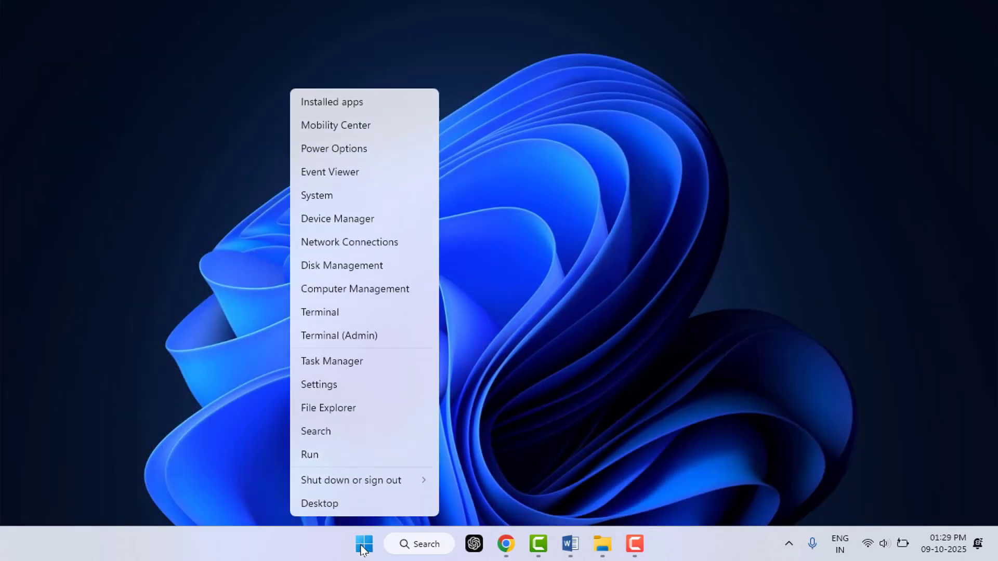
click(380, 265)
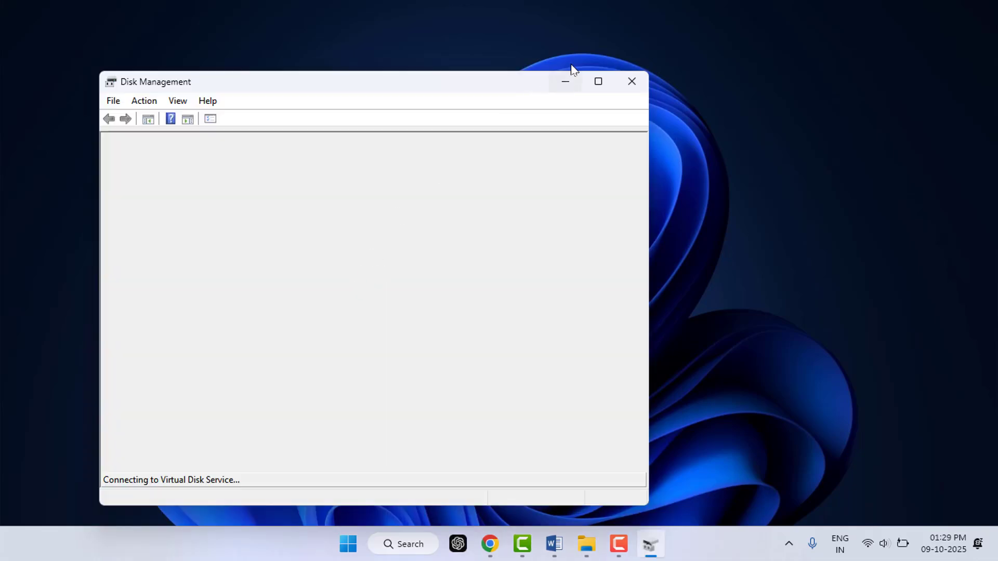
click(598, 82)
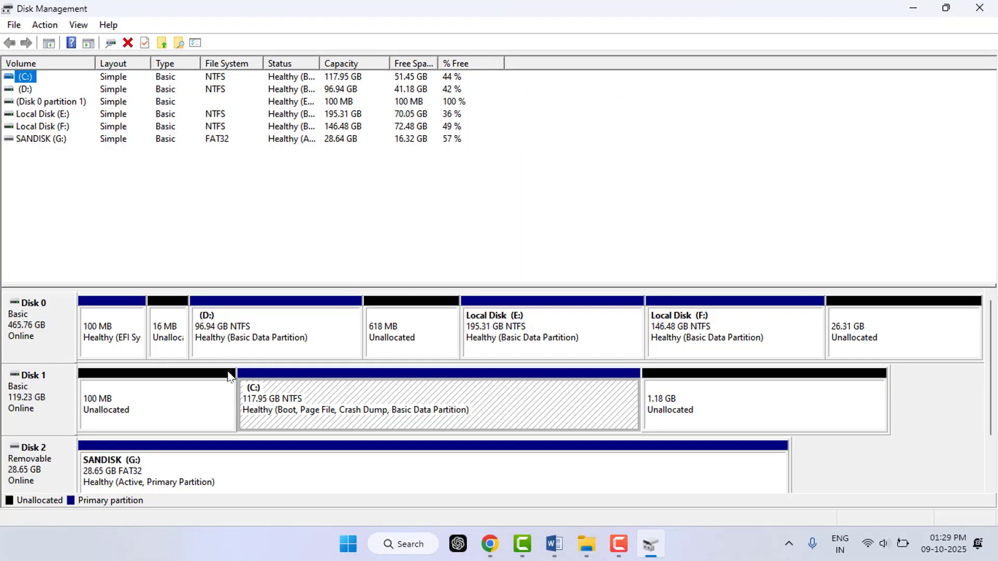
key(super+e)
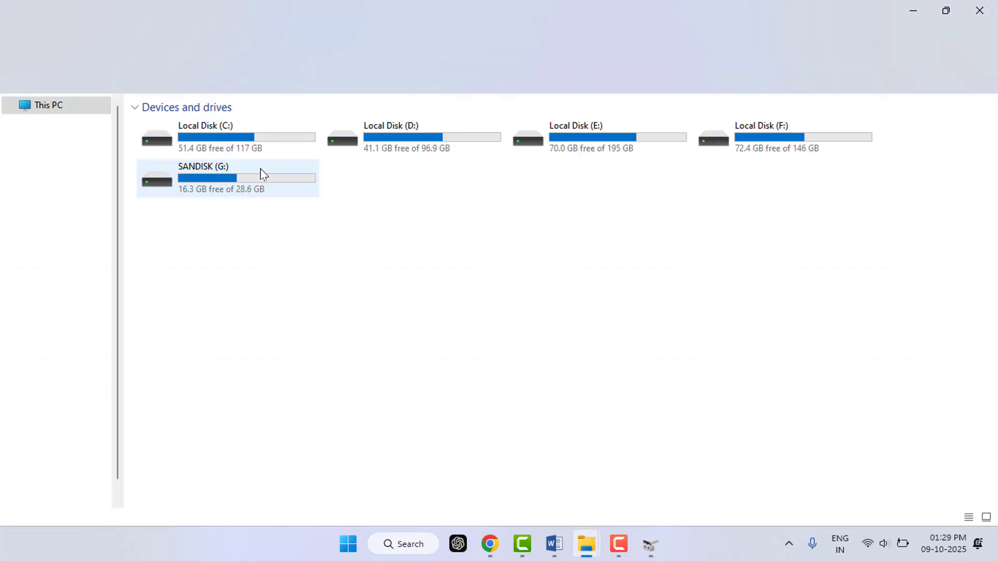
click(260, 169)
key(alt+Tab)
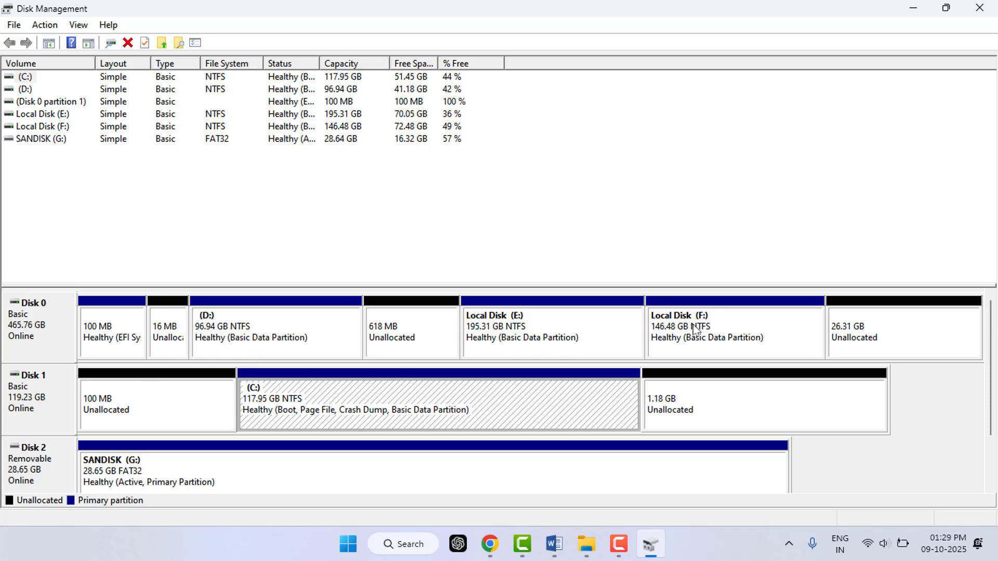
Step: Examine the general and customization properties of the SANDISK (G:) volume, and close Disk Management
right_click(123, 466)
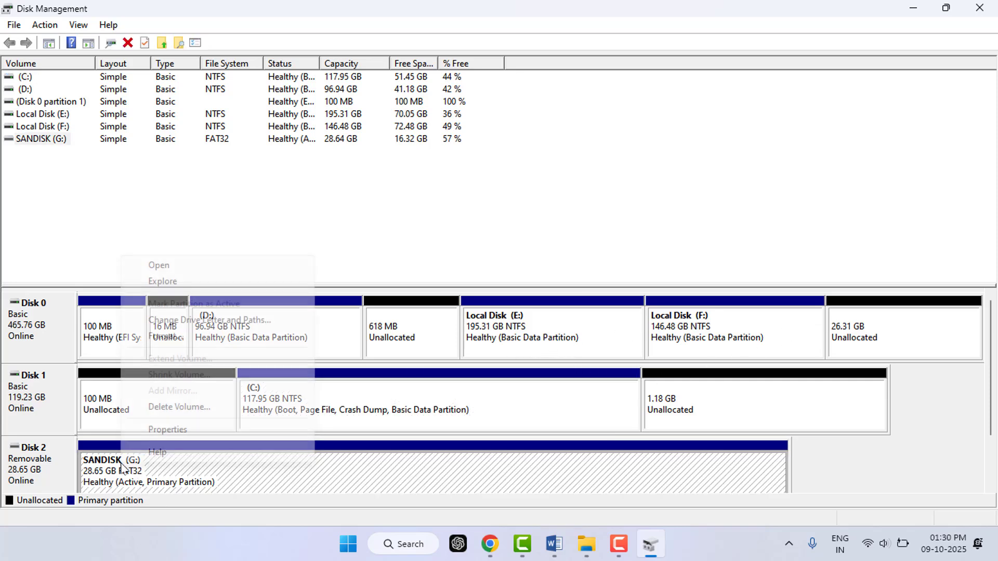
click(182, 429)
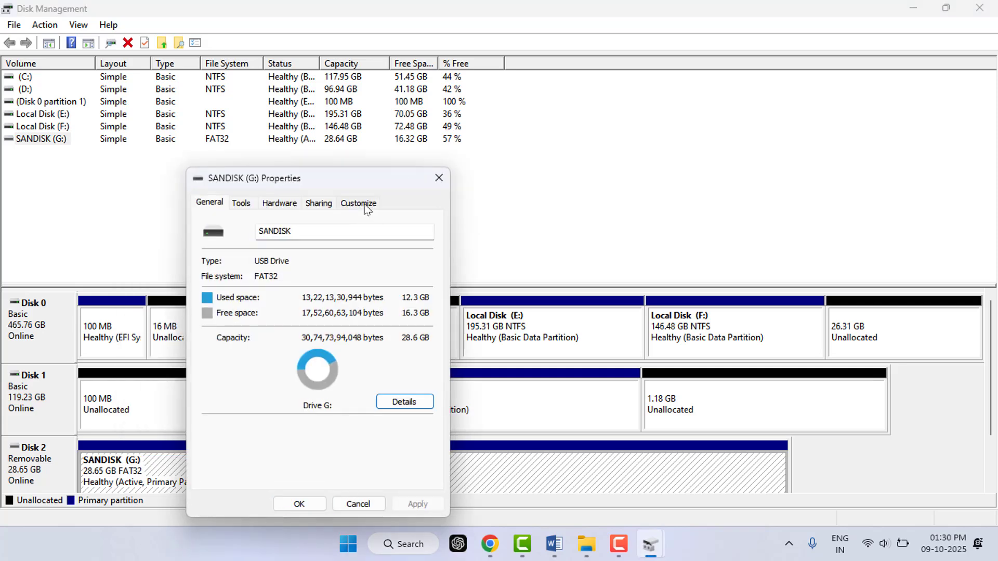
click(365, 205)
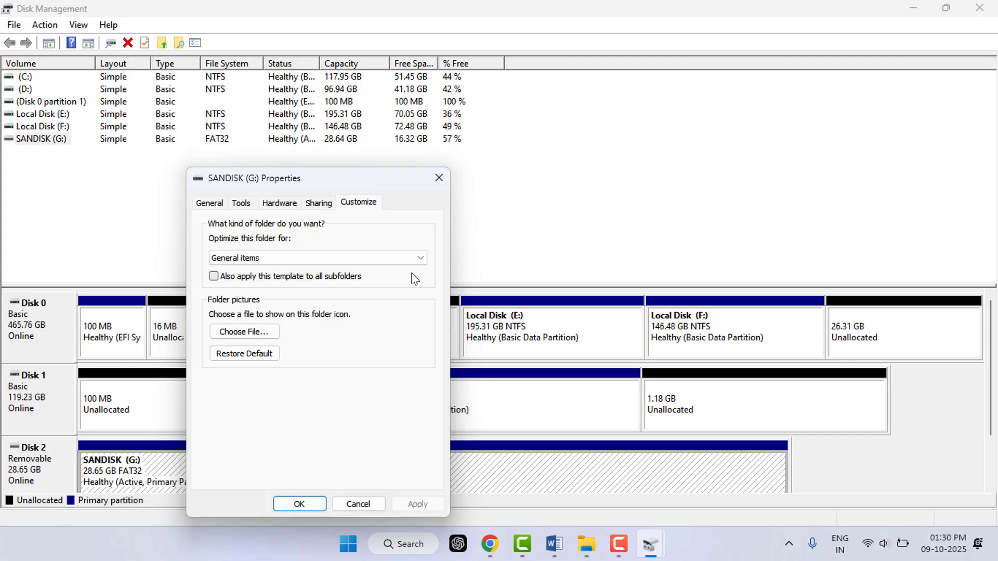
click(439, 178)
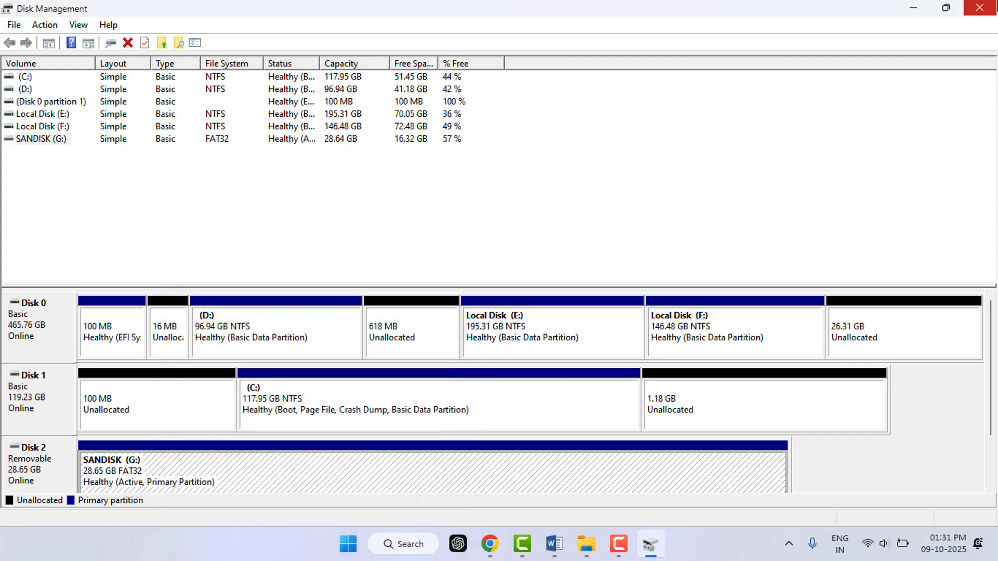
click(979, 7)
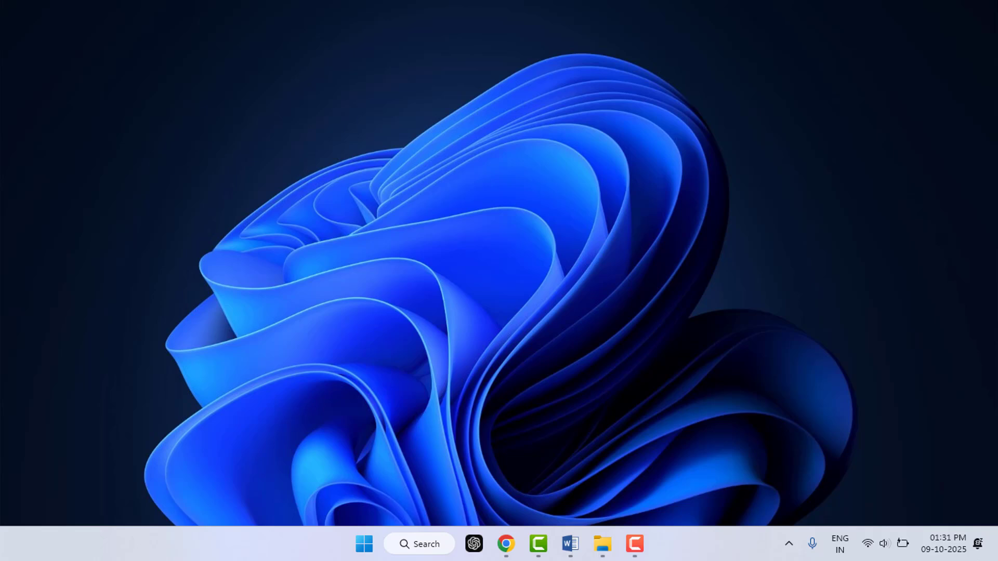
Step: Run diskmgmt.msc to launch Disk Management
key(super+r)
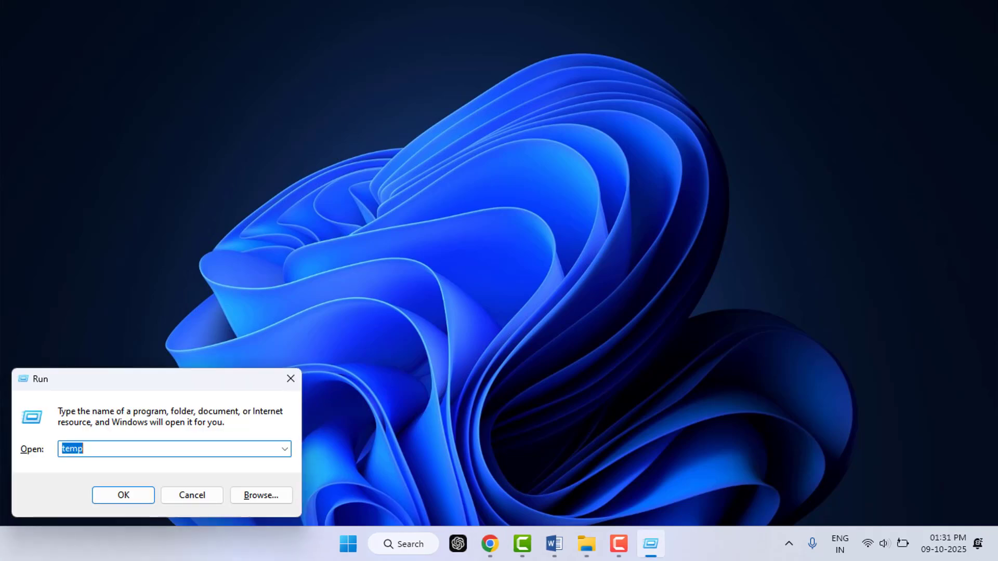
text(diskmgmt.m)
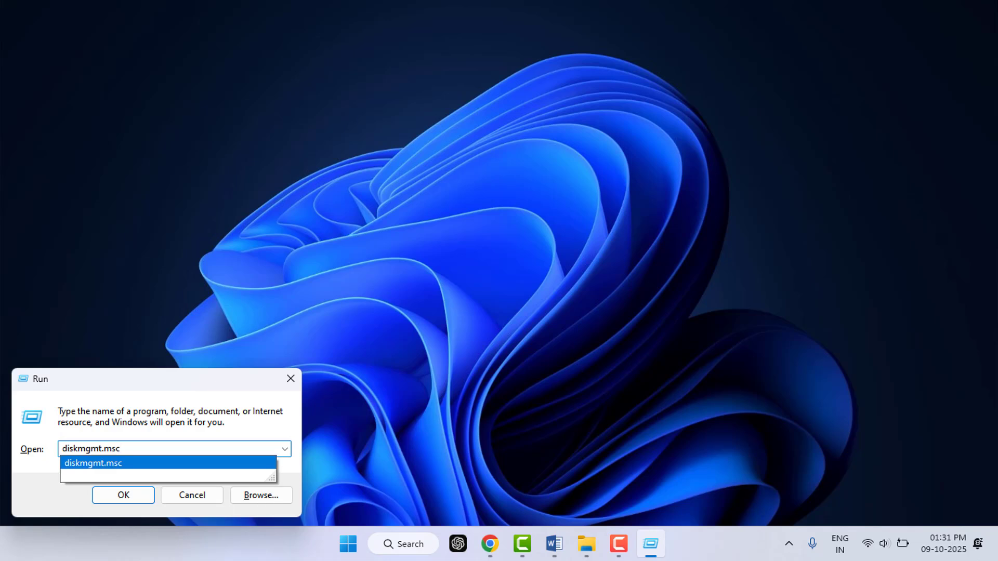
text(sc)
key(Return)
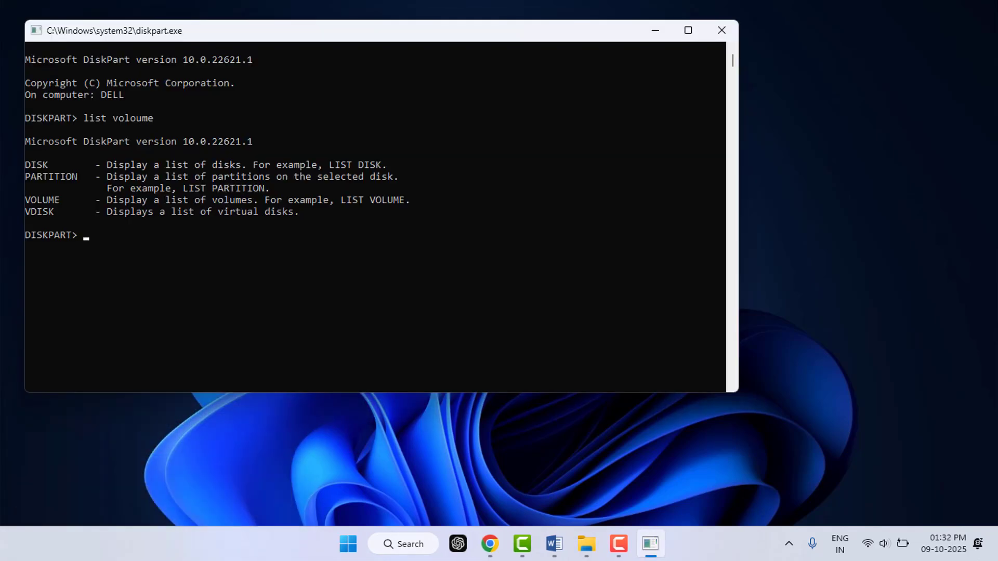
Step: List the computer's volumes in DiskPart with the list volume command, and repeat the listing
text(list volume)
key(Return)
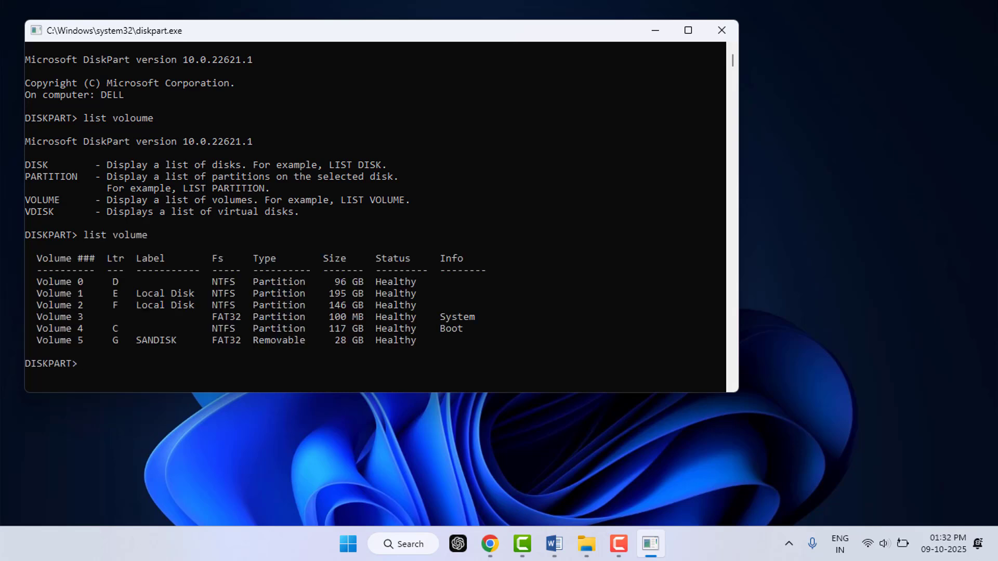
scroll(238, 265, down, 3)
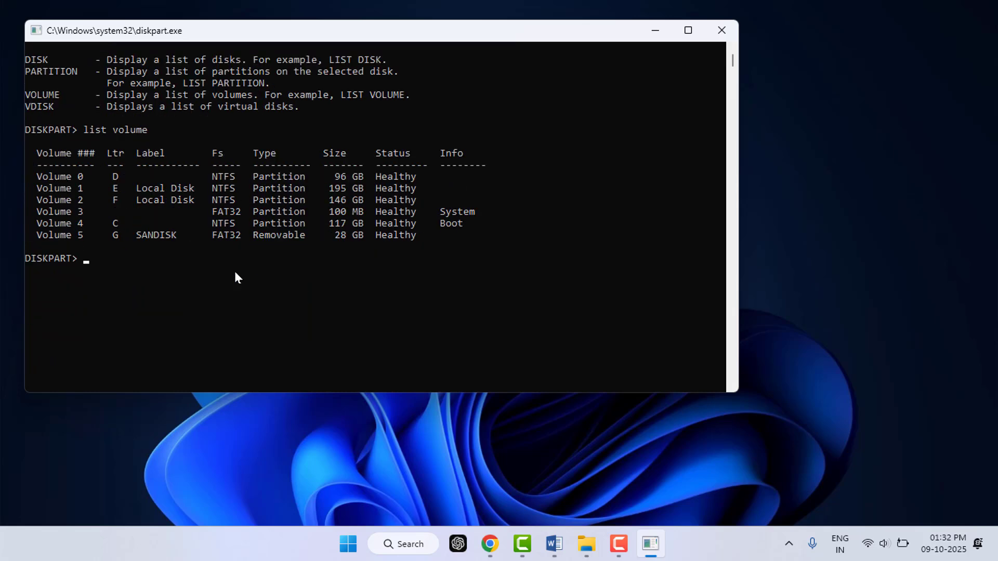
text(list volume)
key(Return)
scroll(235, 272, down, 3)
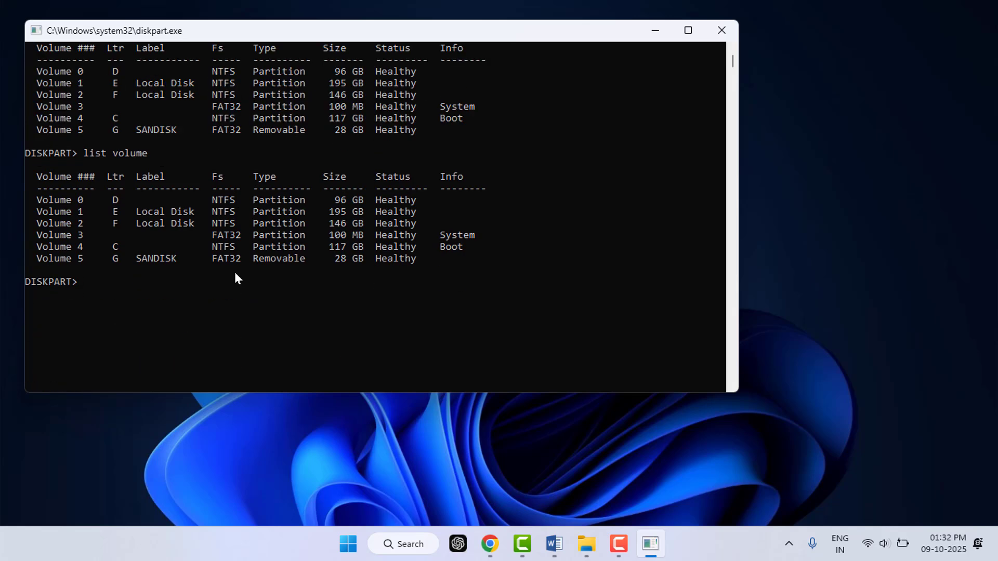
Step: Try to remove volume G in DiskPart, checking the SANDISK drive's letter in This PC, and close DiskPart
text(remove volume)
key(super+e)
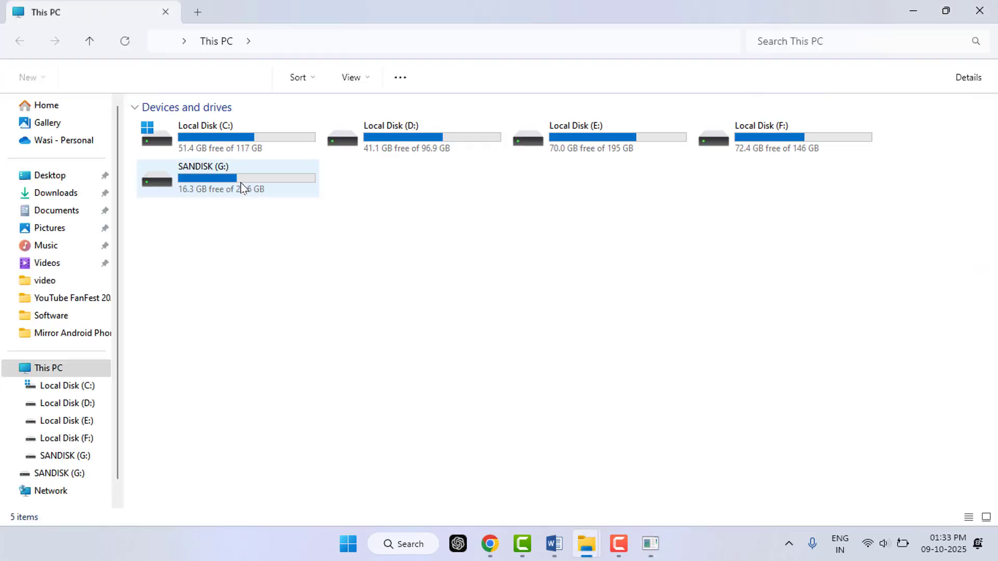
click(913, 10)
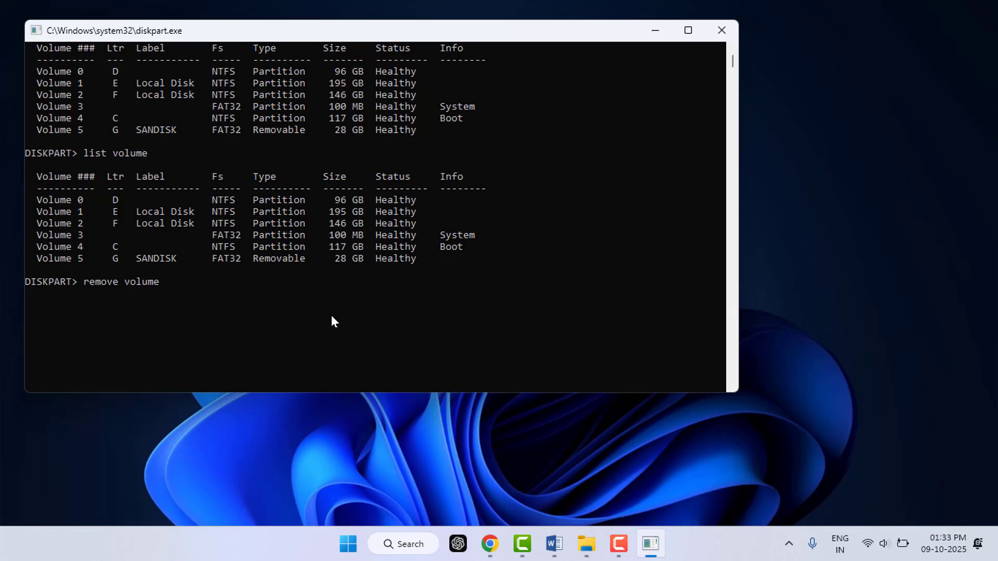
text(G)
click(720, 30)
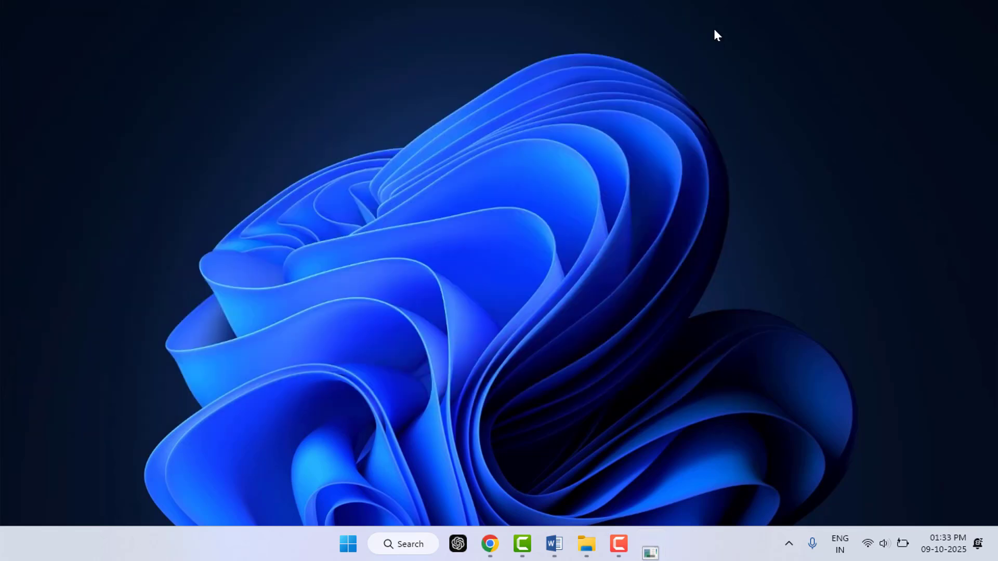
Step: Reveal the hidden system tray icons to reach the USB device removal icon
click(789, 544)
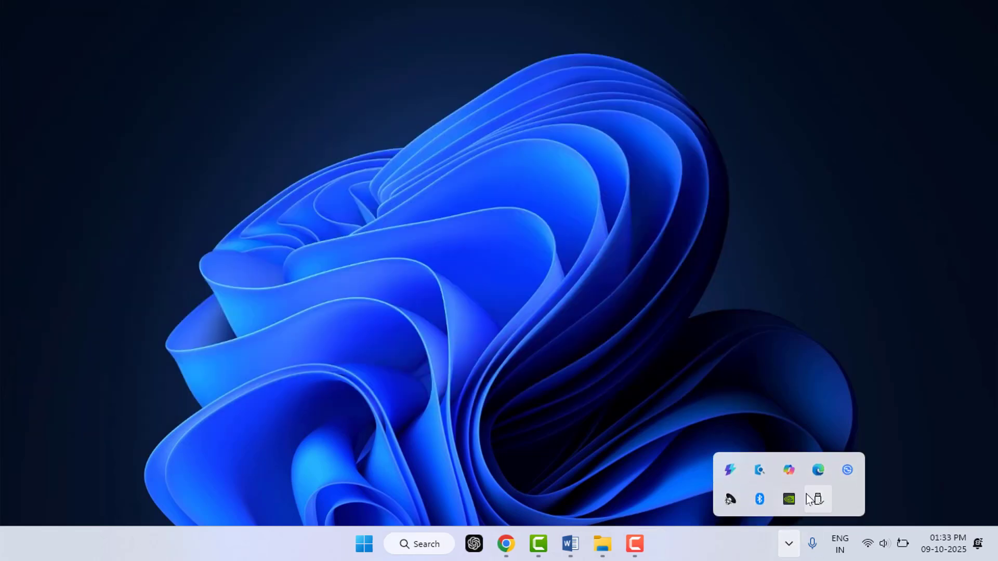